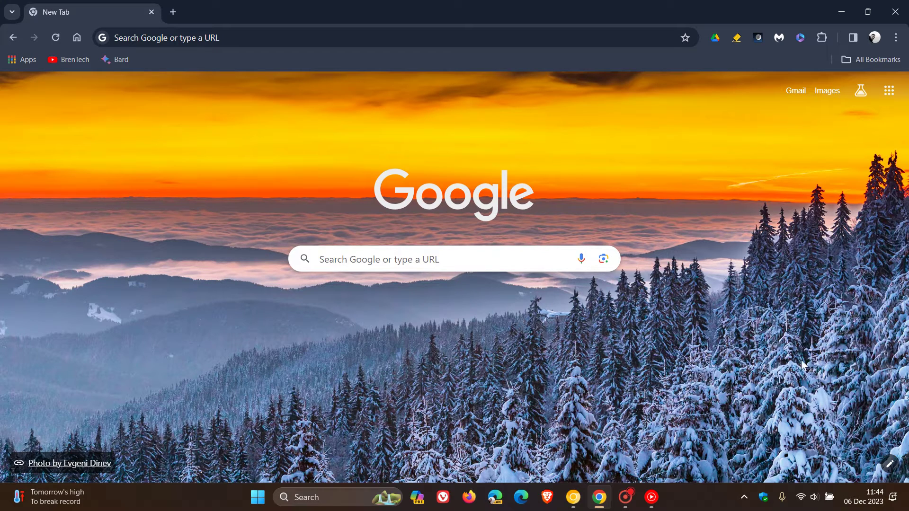
# Show Chrome's three-dot main menu over the New Tab page
pyautogui.moveTo(863, 502)
# Open Help > About Google Chrome and highlight the version number 120.0.6099.63
pyautogui.click(895, 38)
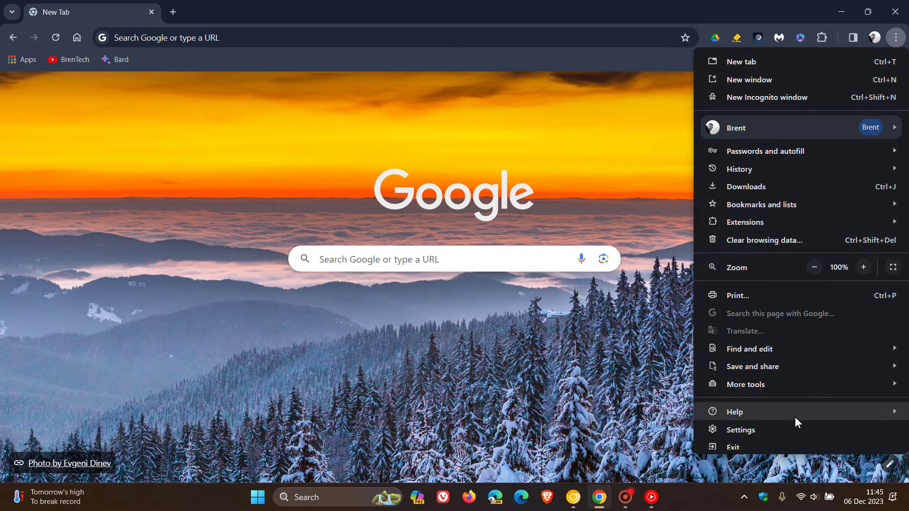
pyautogui.moveTo(794, 416)
pyautogui.click(627, 410)
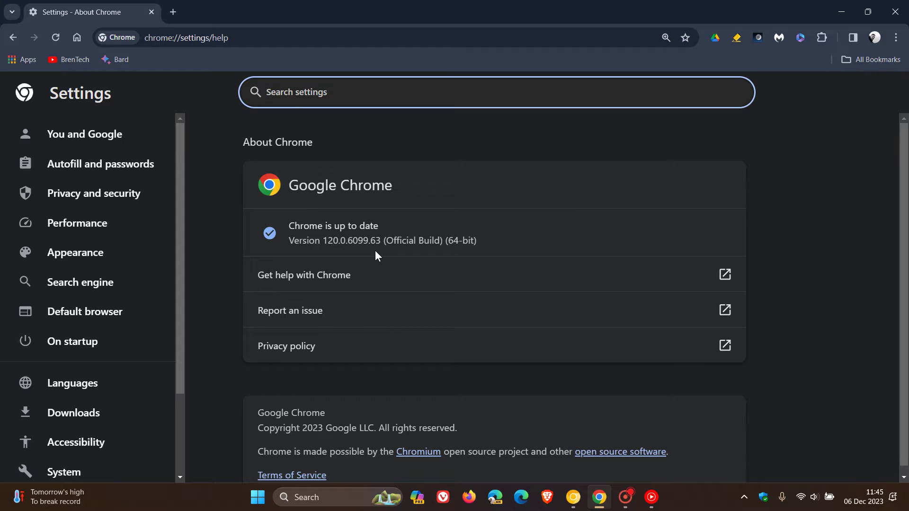
pyautogui.moveTo(368, 240); pyautogui.dragTo(384, 241)
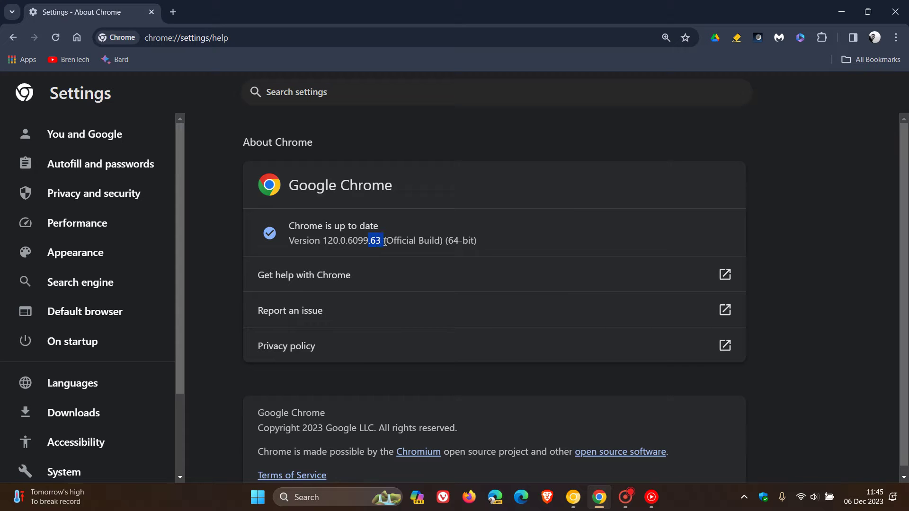
# Clear the version highlight and go back to the New Tab page with Home
pyautogui.click(634, 205)
pyautogui.click(77, 38)
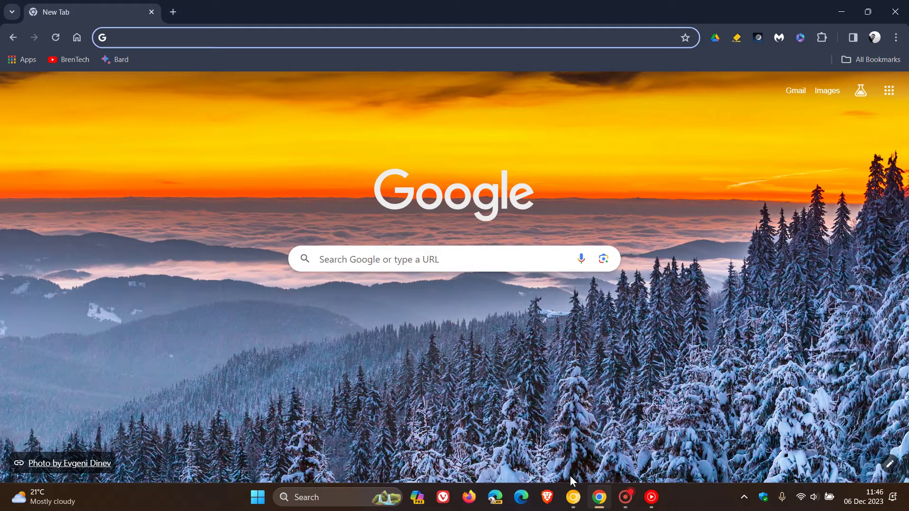
pyautogui.click(573, 497)
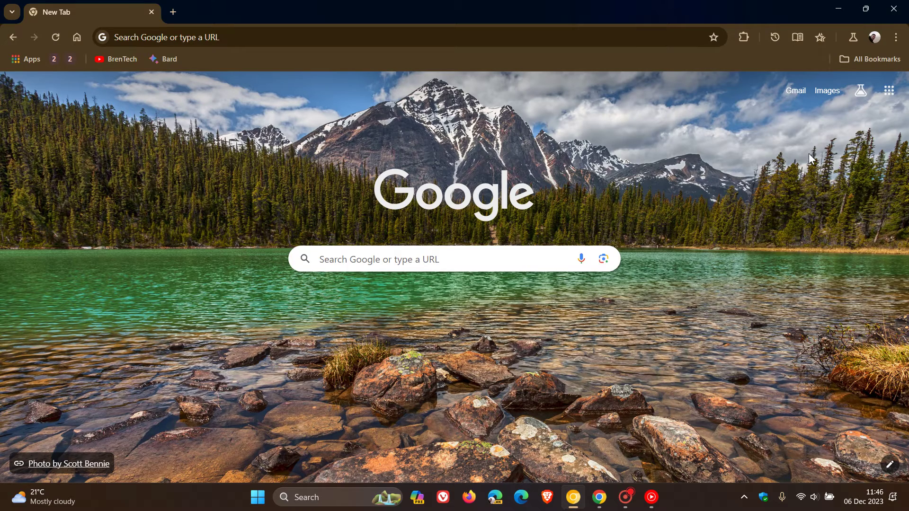
pyautogui.click(598, 497)
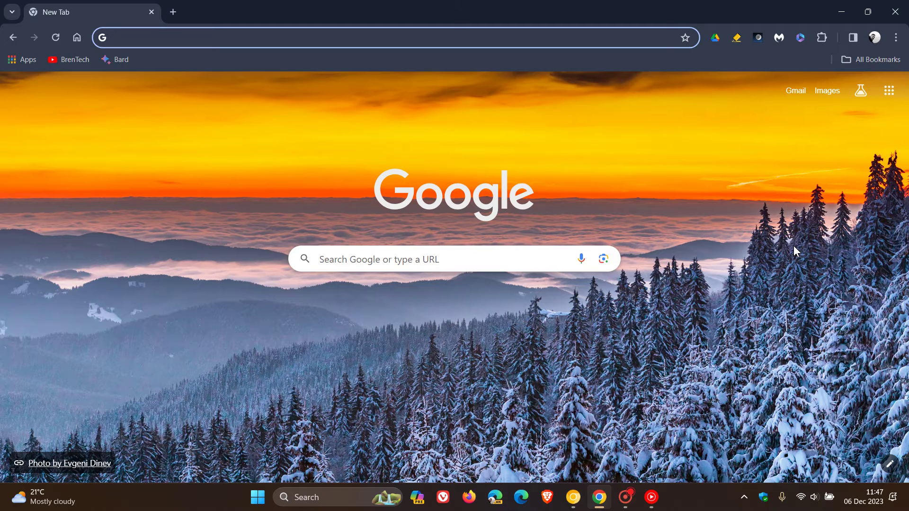
pyautogui.write('cf')
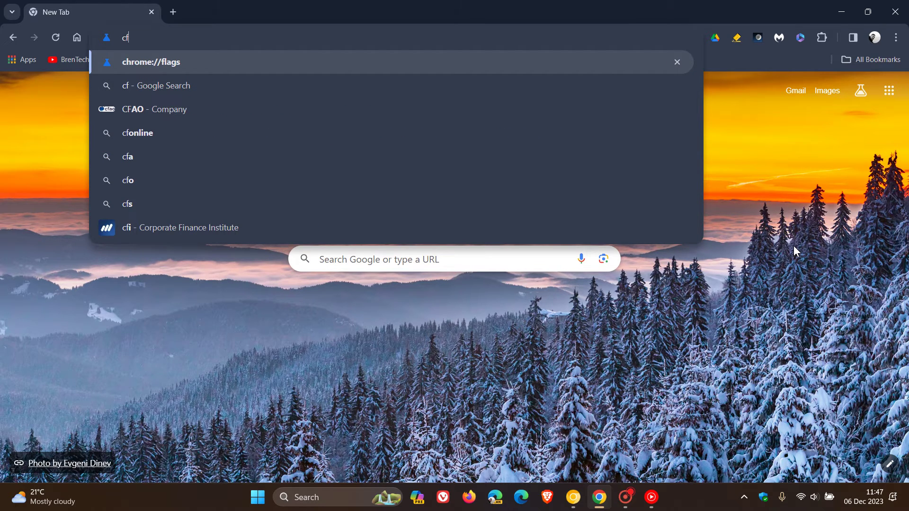
pyautogui.press('Return')
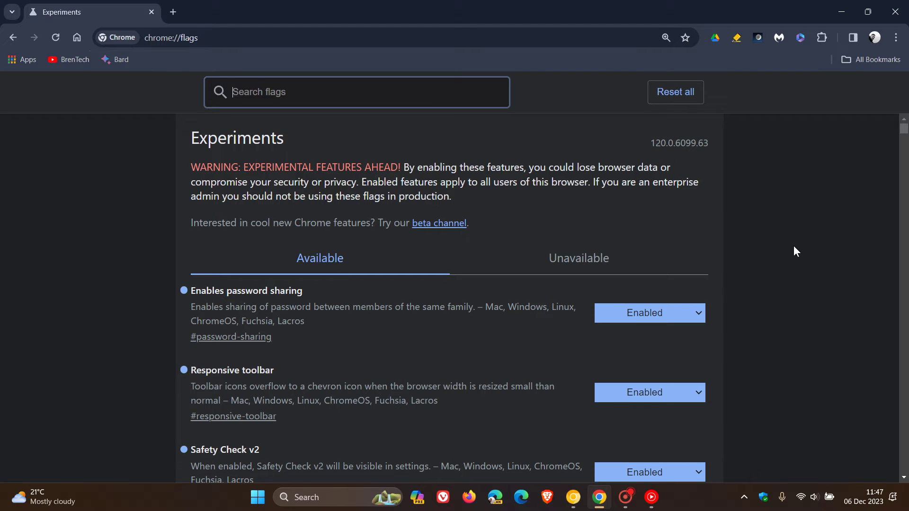
pyautogui.scroll(-2, 793, 247)
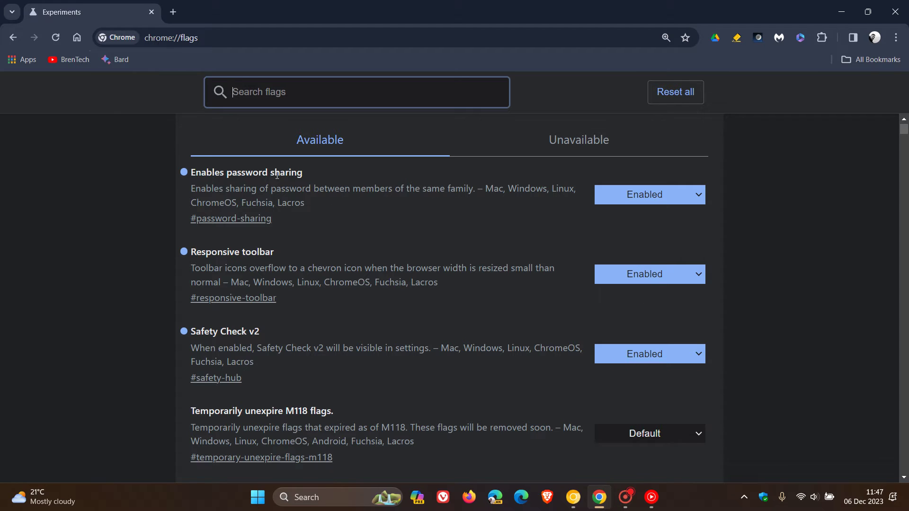
pyautogui.click(80, 36)
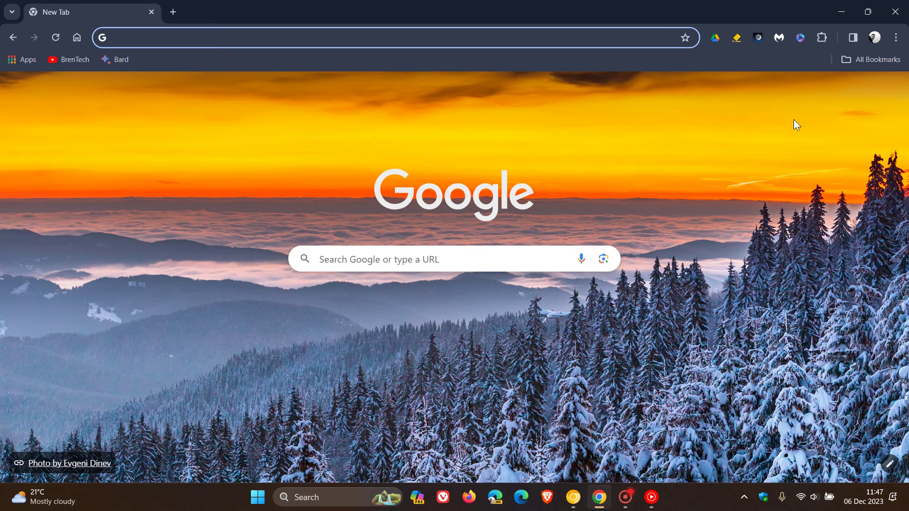
pyautogui.click(865, 10)
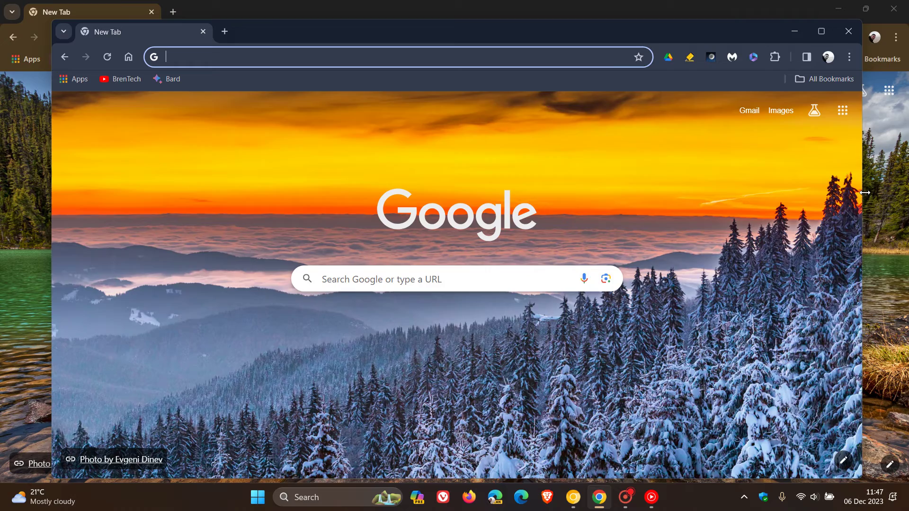
pyautogui.moveTo(864, 192); pyautogui.dragTo(347, 193)
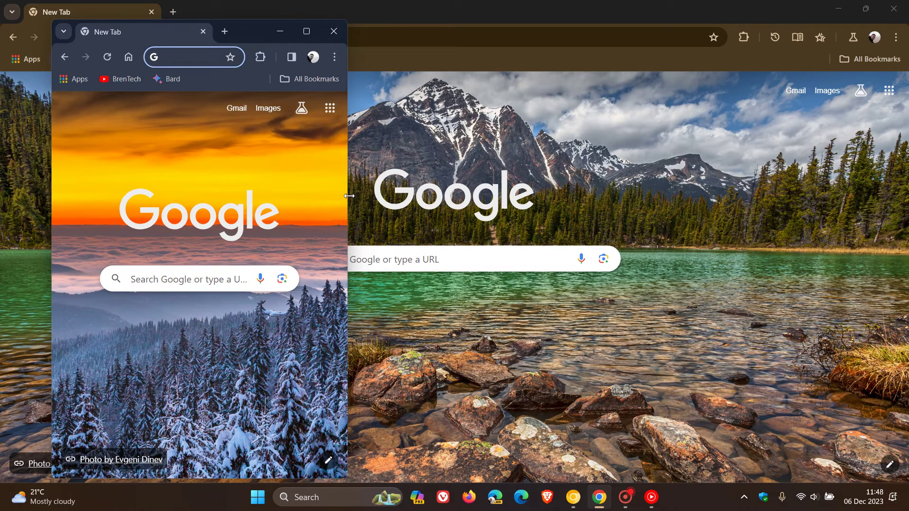
pyautogui.moveTo(347, 200); pyautogui.dragTo(861, 222)
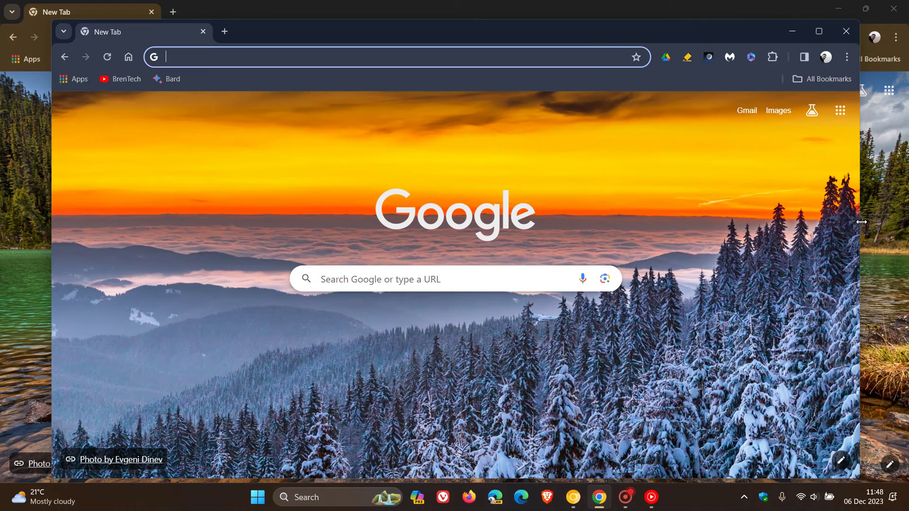
pyautogui.click(819, 31)
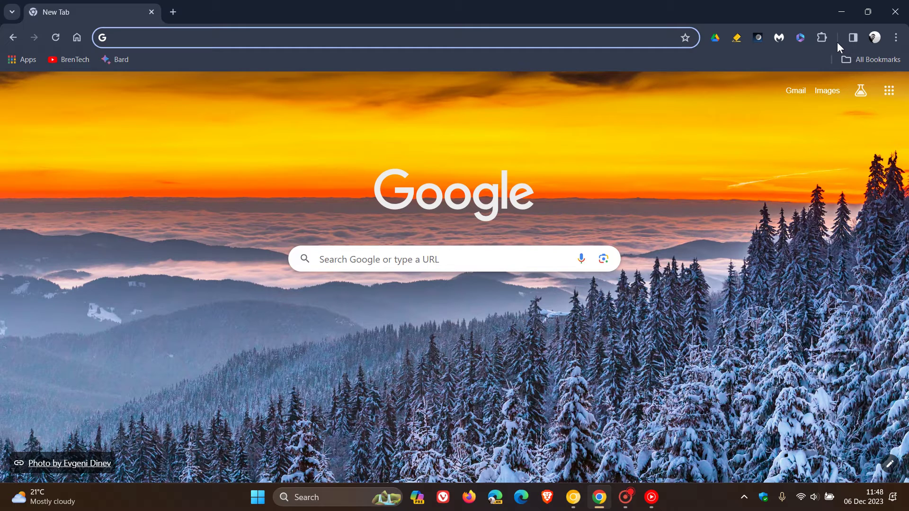
# Go to Manage extensions from the Extensions puzzle menu and scroll through the page
pyautogui.click(824, 37)
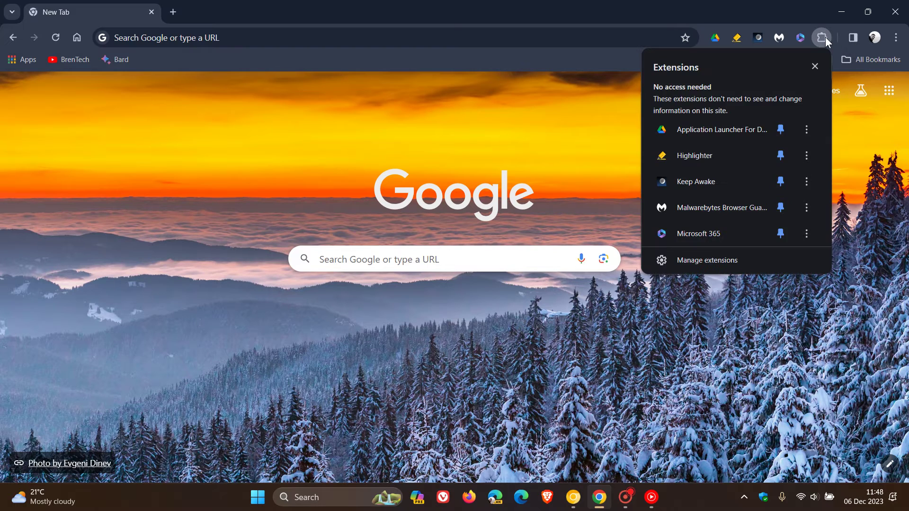
pyautogui.click(720, 260)
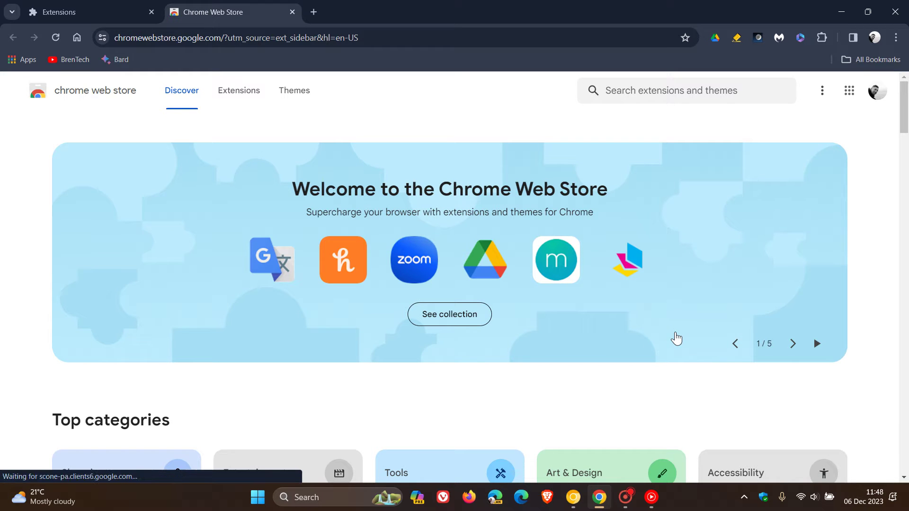
pyautogui.scroll(-1, 705, 288)
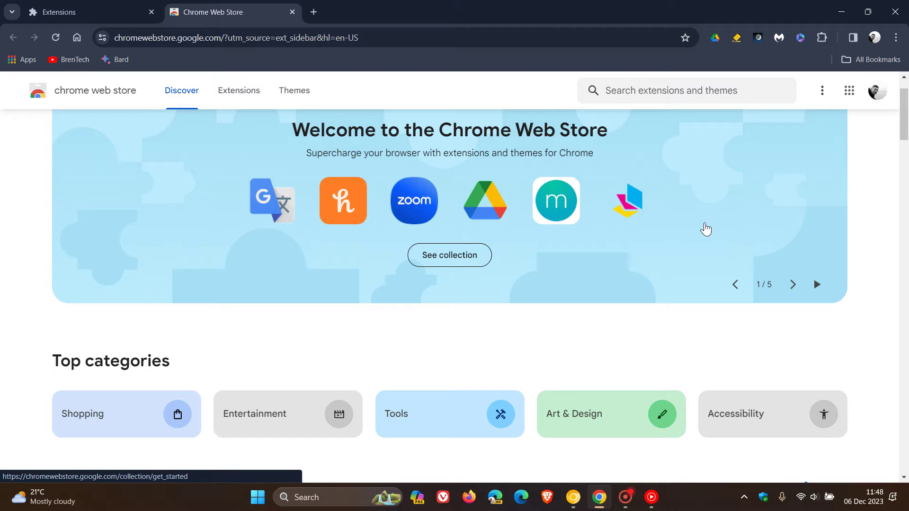
pyautogui.scroll(-8, 706, 230)
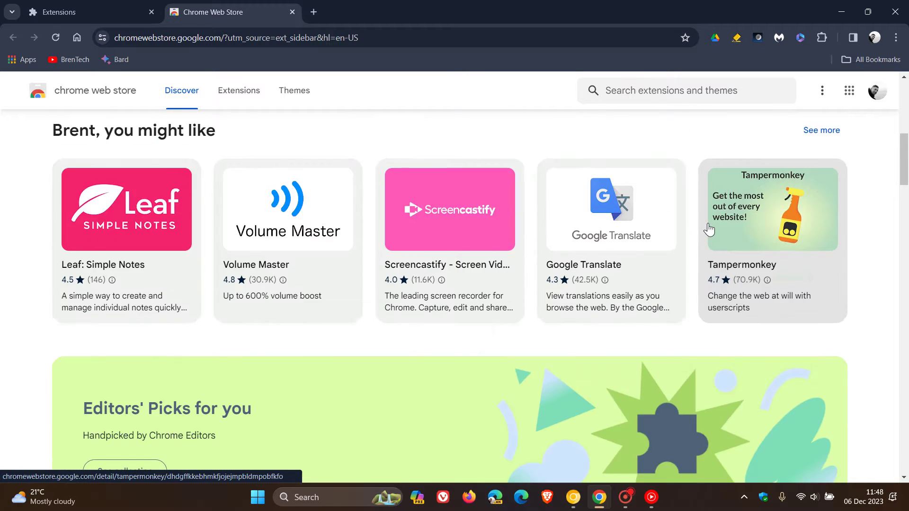
pyautogui.scroll(9, 715, 343)
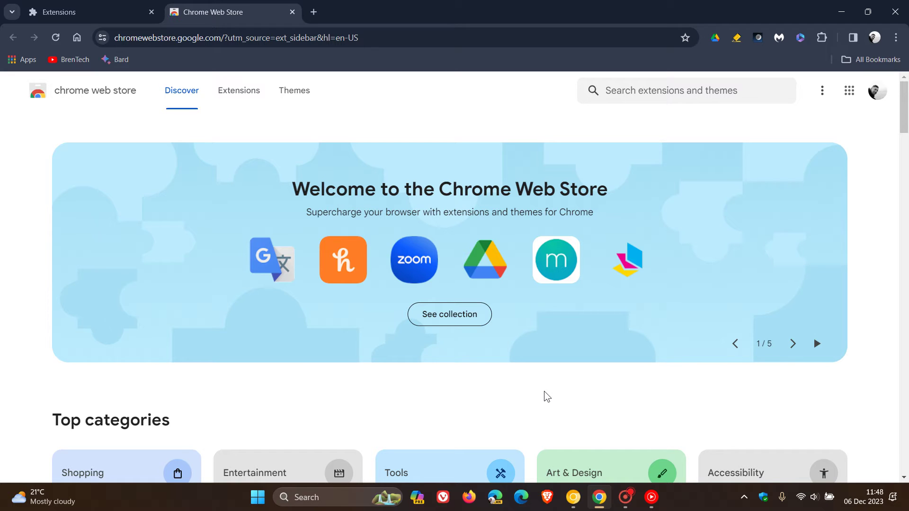
pyautogui.scroll(-3, 618, 369)
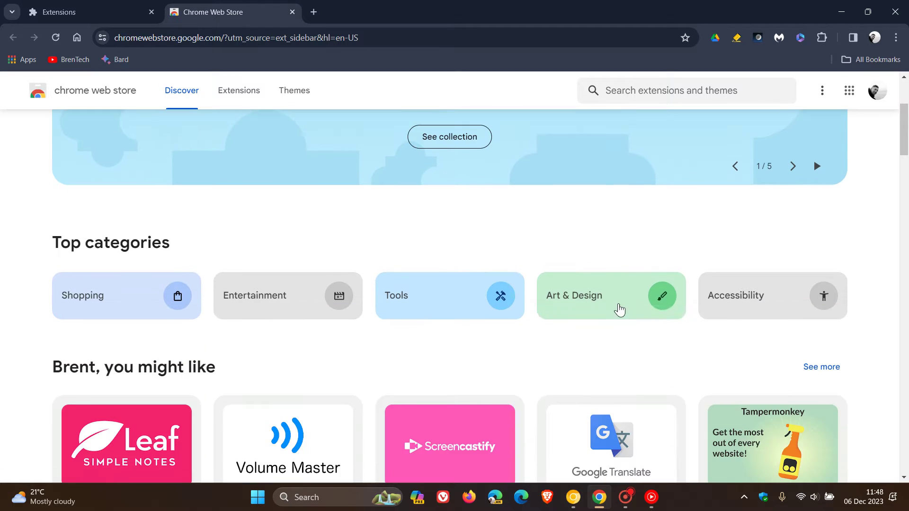
pyautogui.scroll(3, 589, 241)
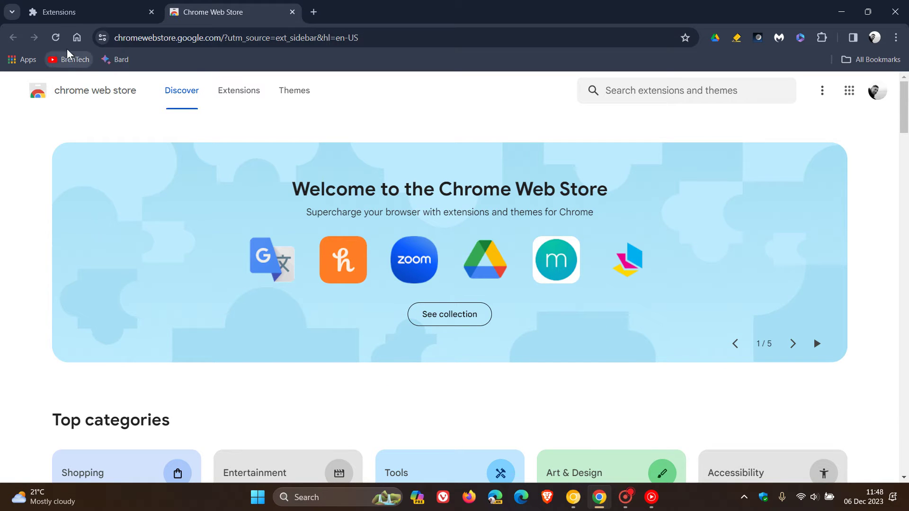
# Load chrome://flags in the Extensions tab and scroll past the Enabled password sharing, Responsive toolbar and Safety Check v2 flags
pyautogui.click(76, 37)
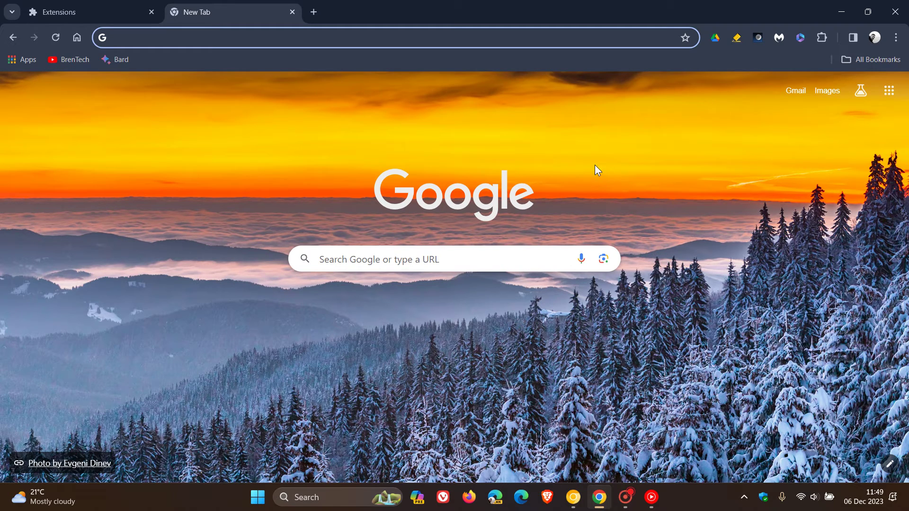
pyautogui.click(92, 12)
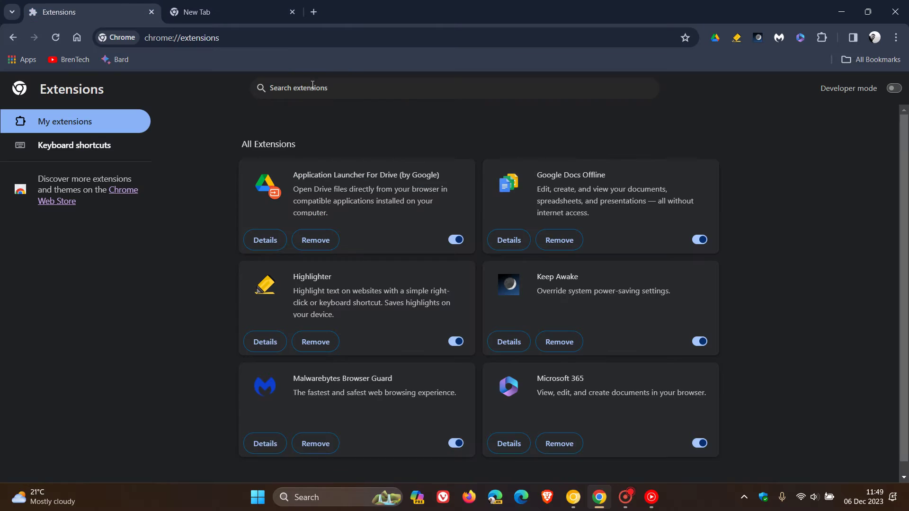
pyautogui.click(182, 44)
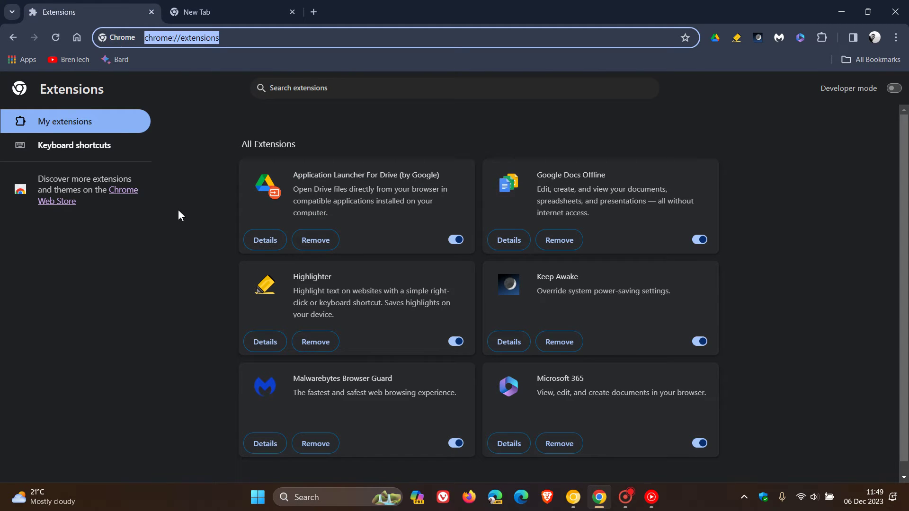
pyautogui.write('cf')
pyautogui.press('Return')
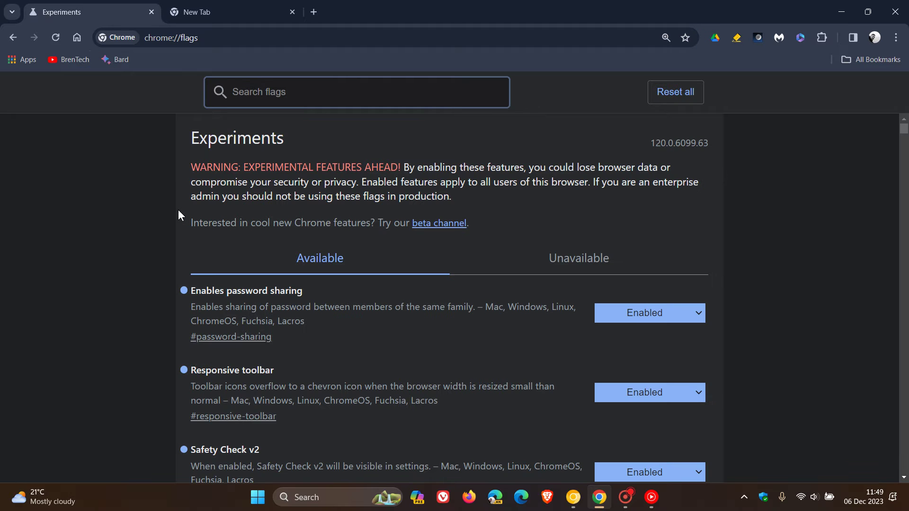
pyautogui.scroll(-1, 162, 214)
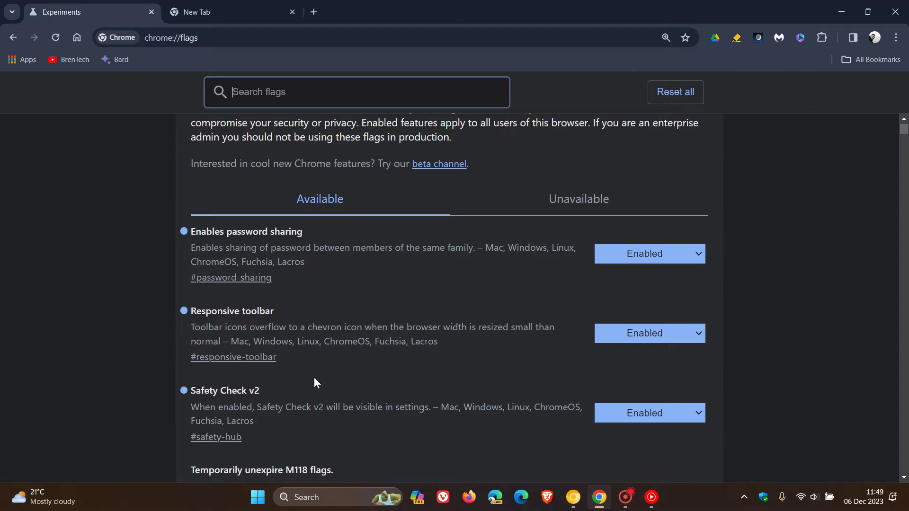
pyautogui.scroll(-1, 315, 382)
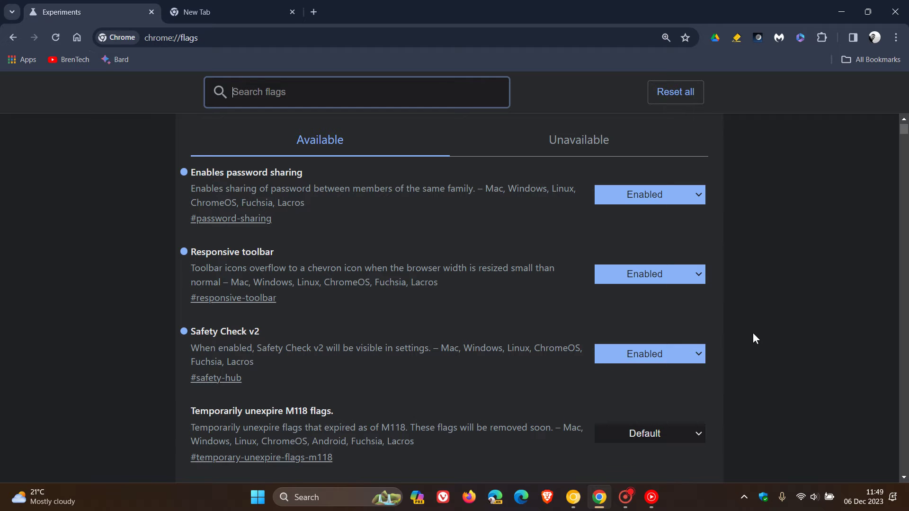
pyautogui.click(283, 12)
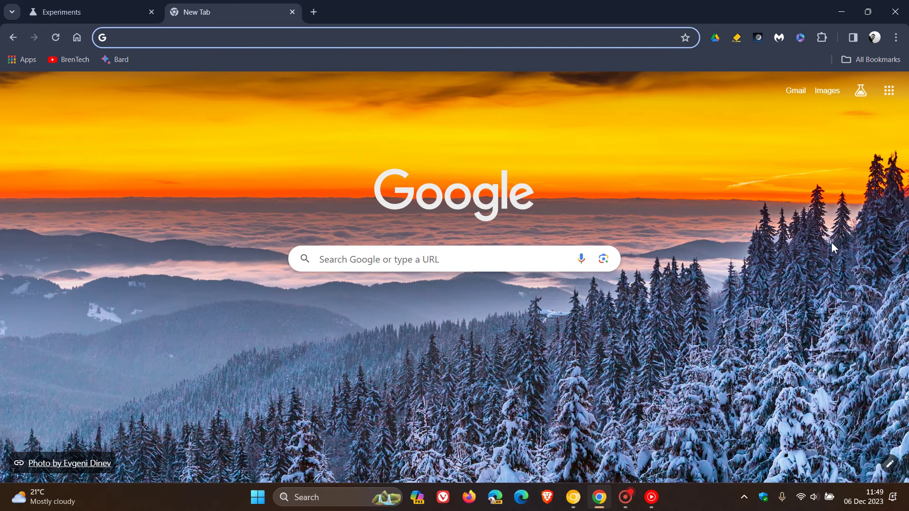
pyautogui.click(895, 37)
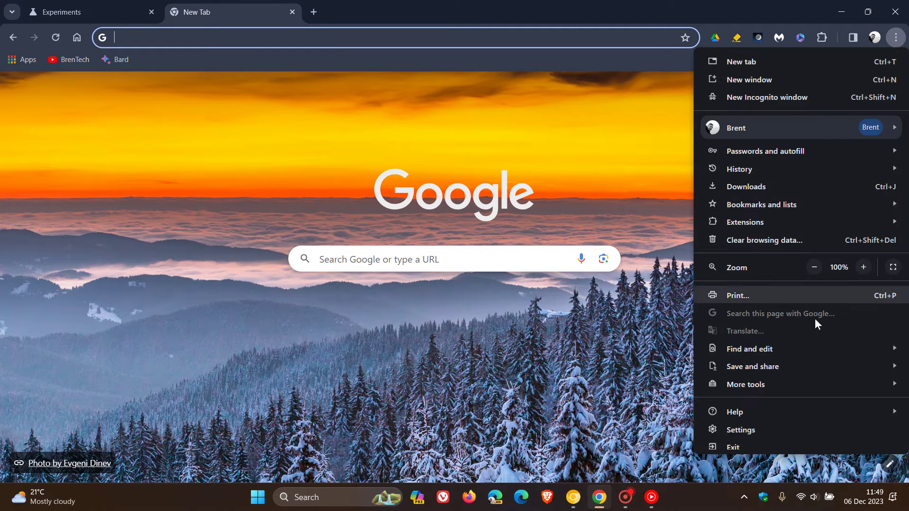
pyautogui.click(758, 431)
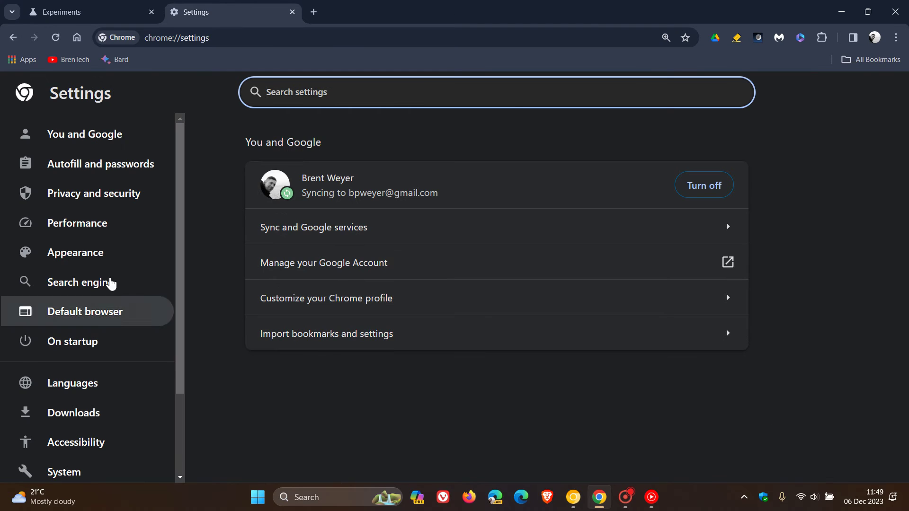
pyautogui.click(92, 203)
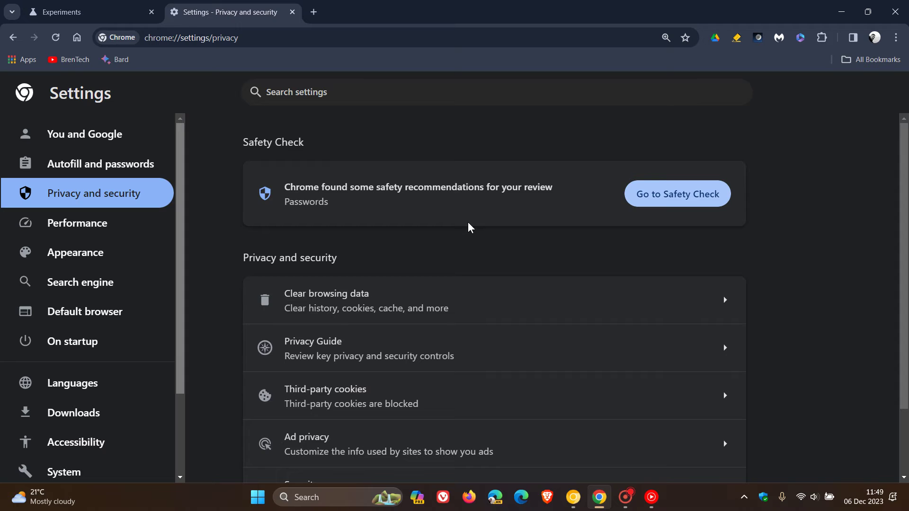
pyautogui.click(696, 196)
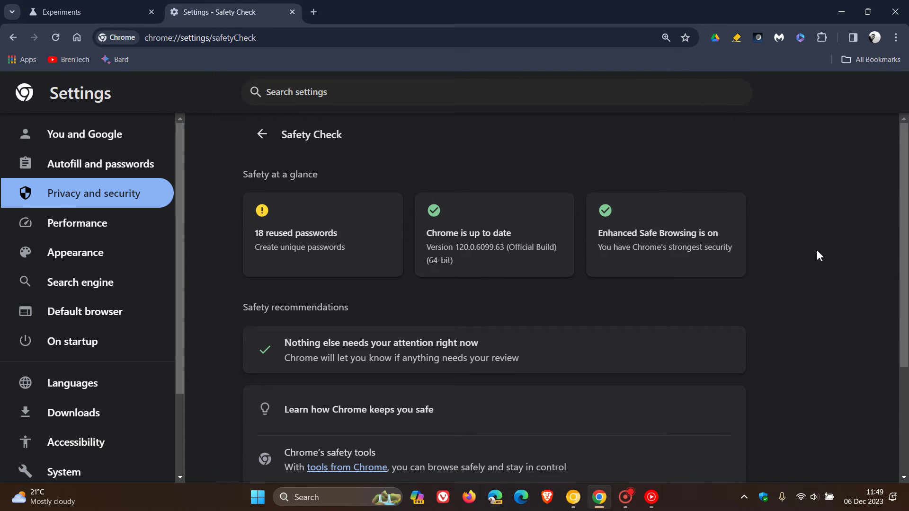
pyautogui.scroll(-3, 818, 252)
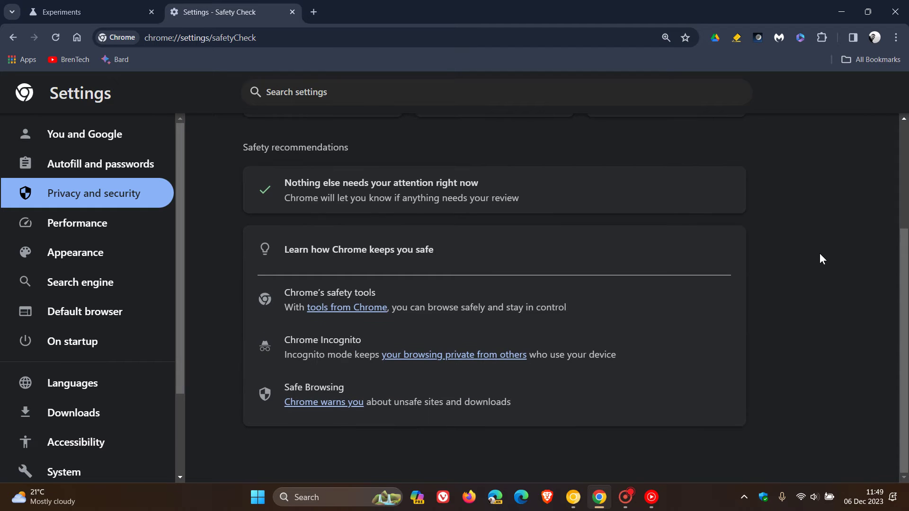
pyautogui.scroll(4, 820, 255)
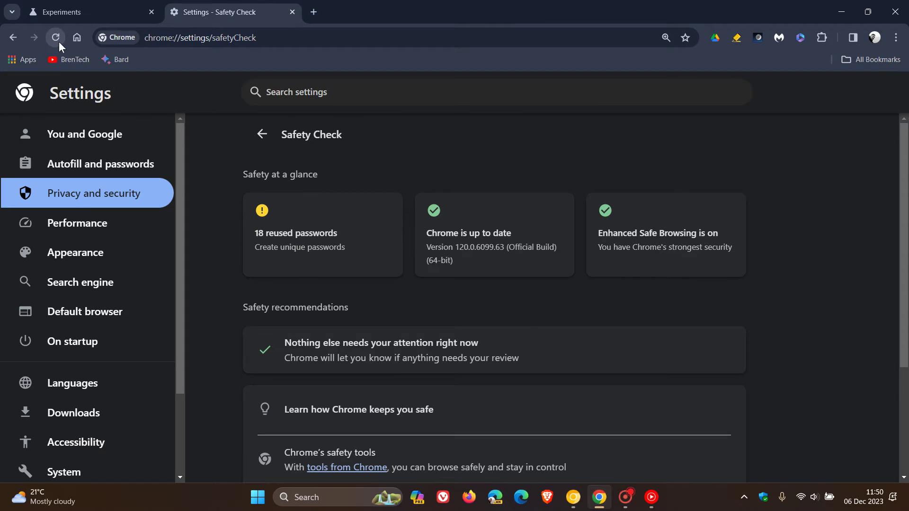
pyautogui.click(78, 41)
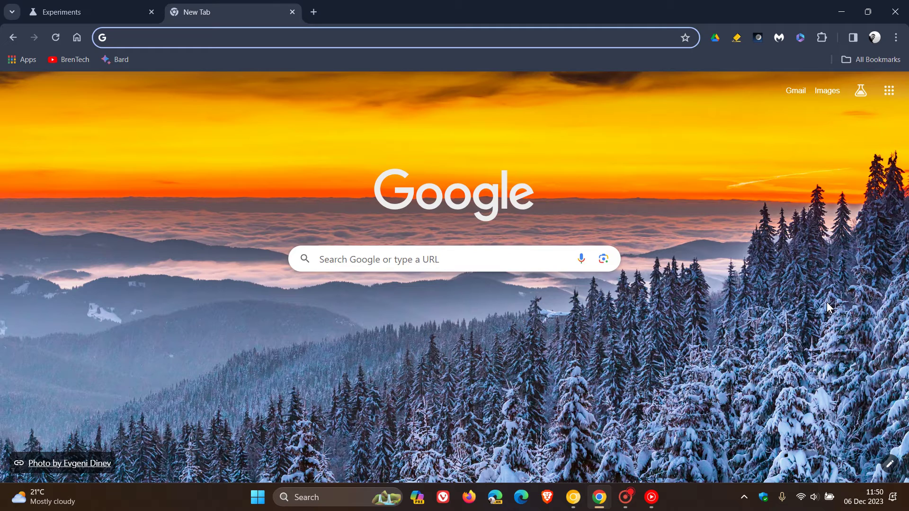
pyautogui.click(895, 38)
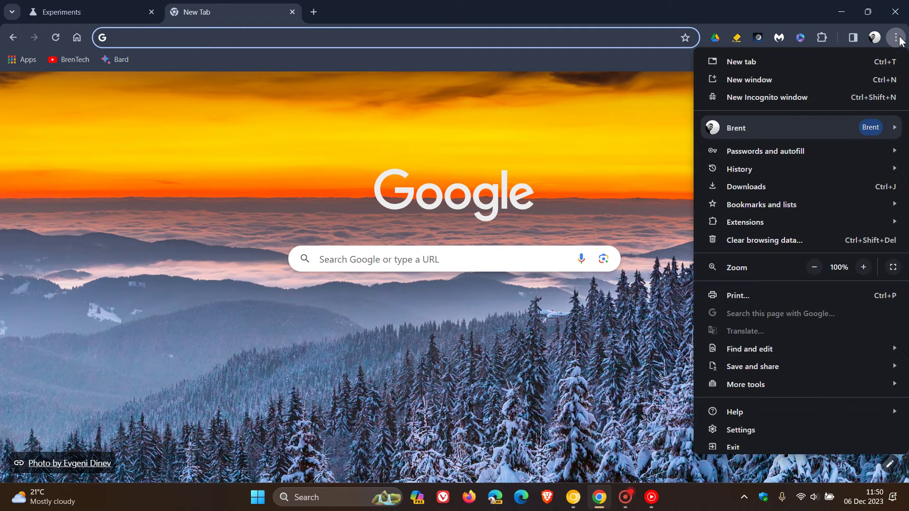
pyautogui.click(784, 427)
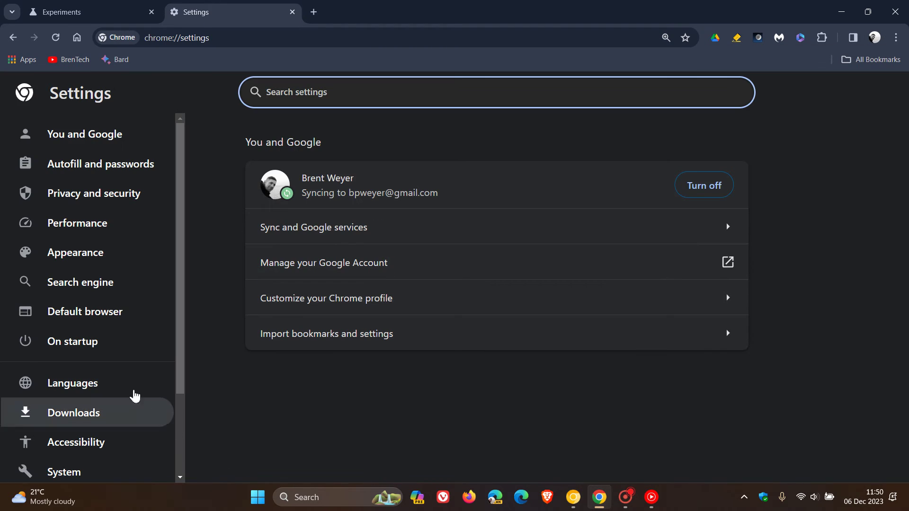
pyautogui.click(87, 283)
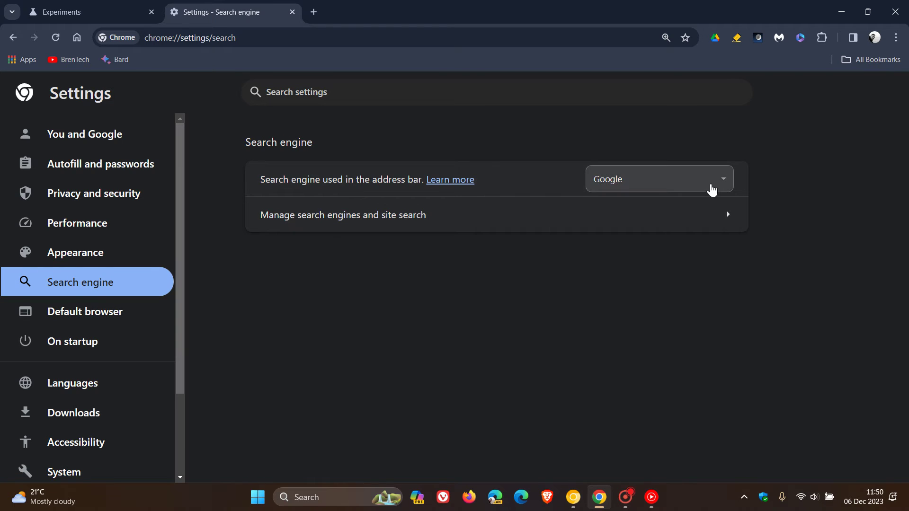
pyautogui.click(710, 189)
pyautogui.click(804, 300)
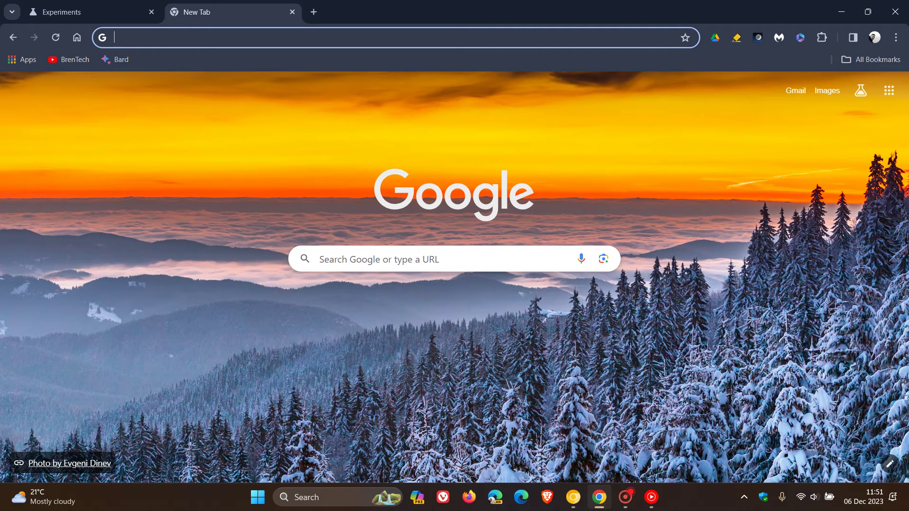
pyautogui.click(87, 8)
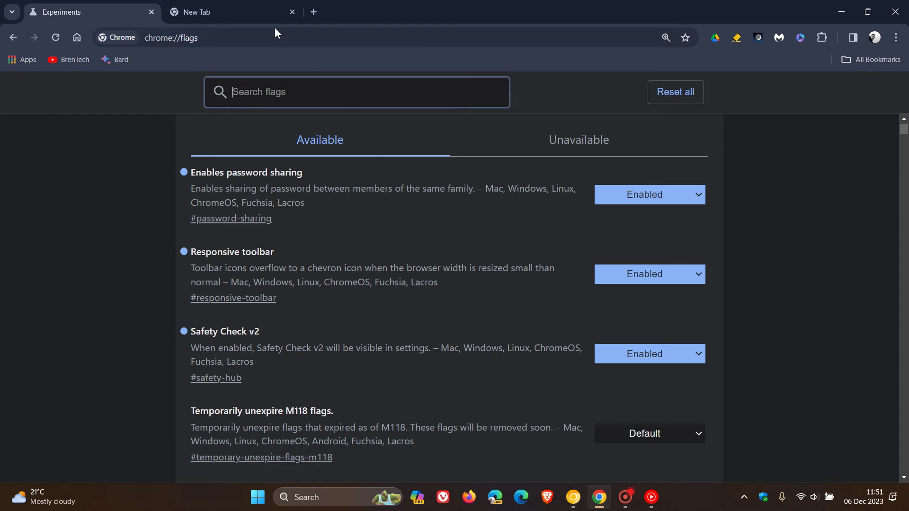
pyautogui.click(259, 11)
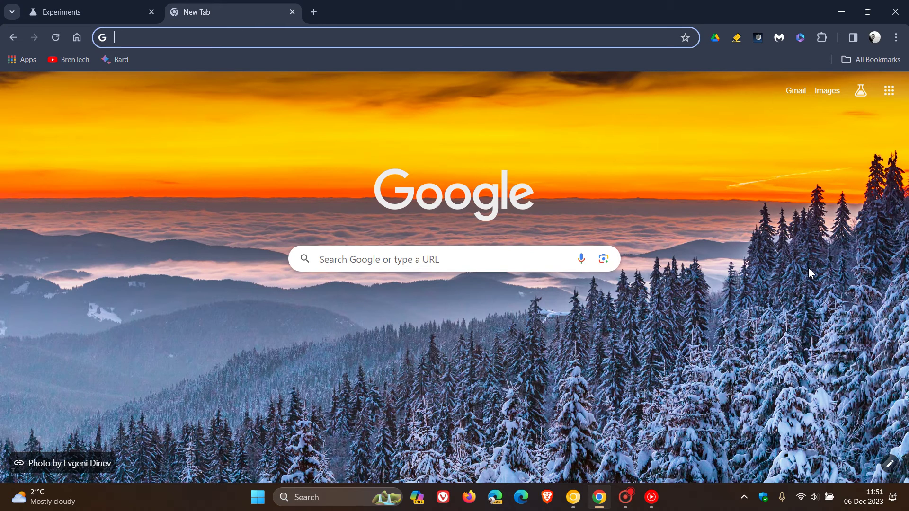
# In Chrome Canary, open the saved youtube.com password in Password Manager, entering the PIN
pyautogui.click(573, 497)
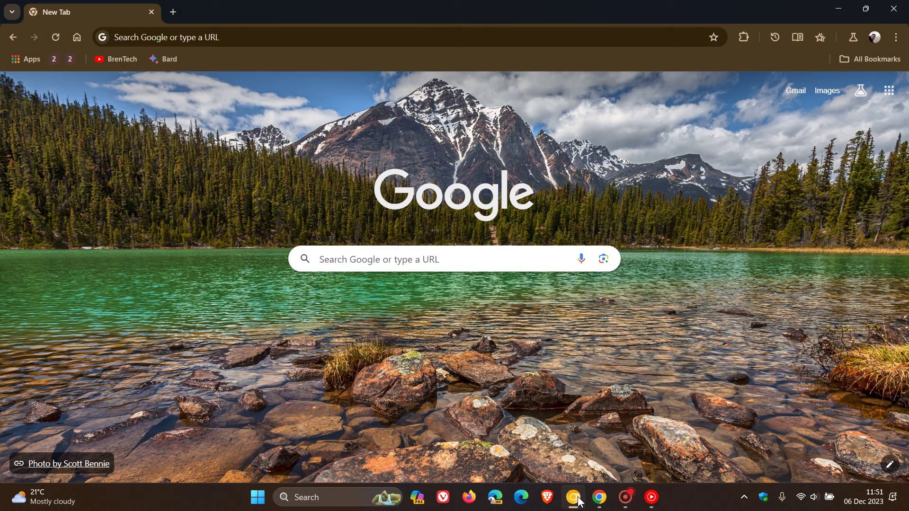
pyautogui.click(874, 38)
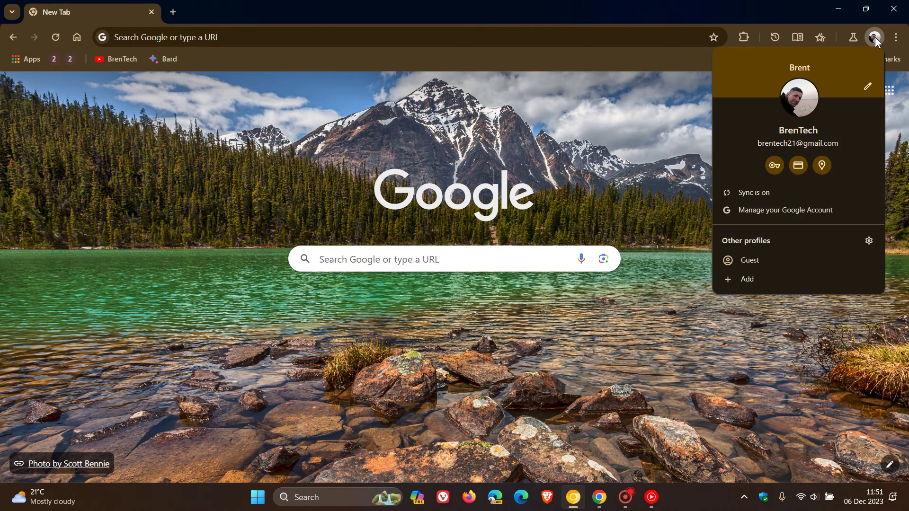
pyautogui.click(774, 166)
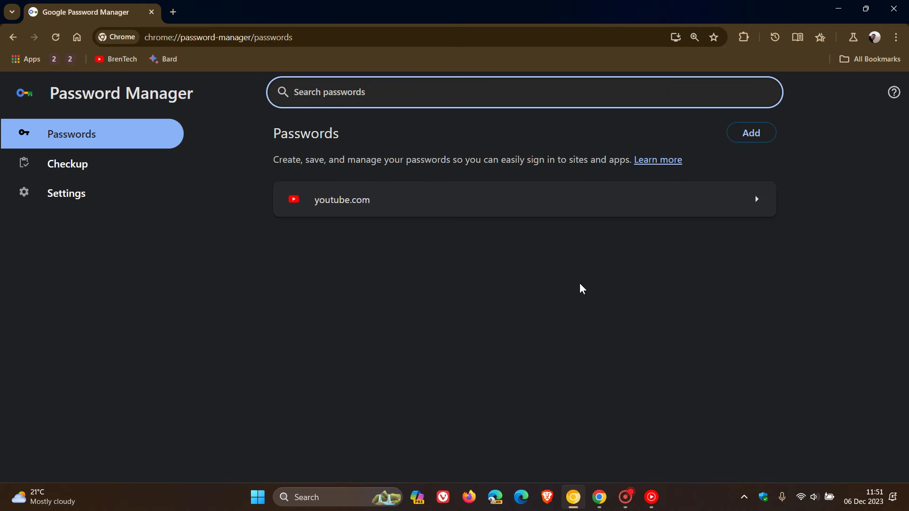
pyautogui.click(569, 209)
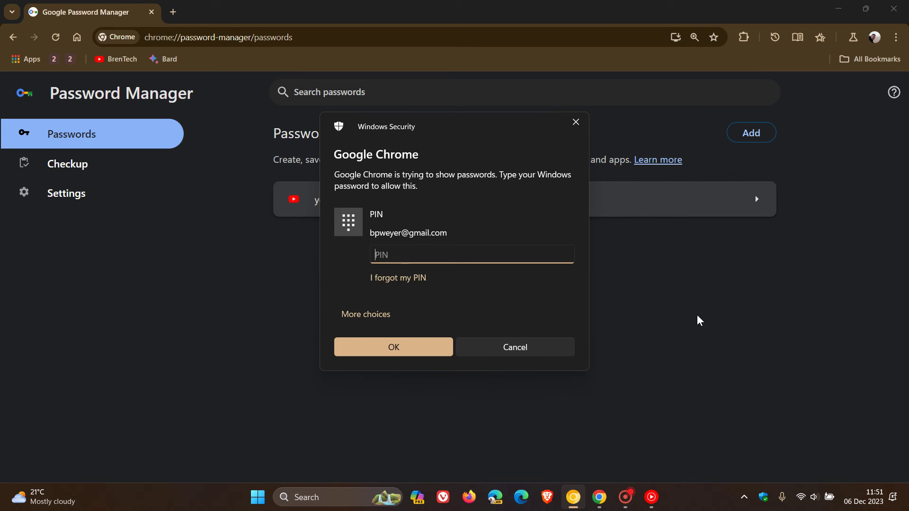
pyautogui.write('****')
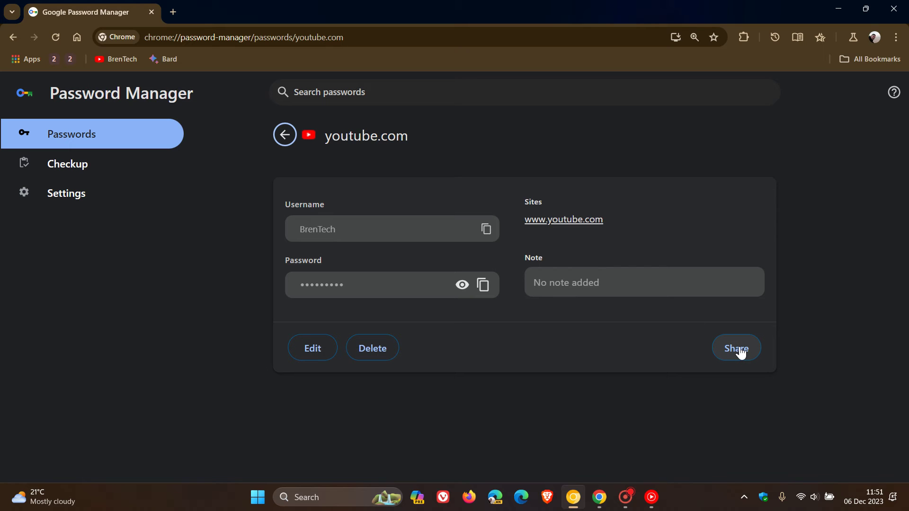
# Try sharing the youtube.com password, highlight the family-only note, and dismiss it with Got it
pyautogui.click(738, 350)
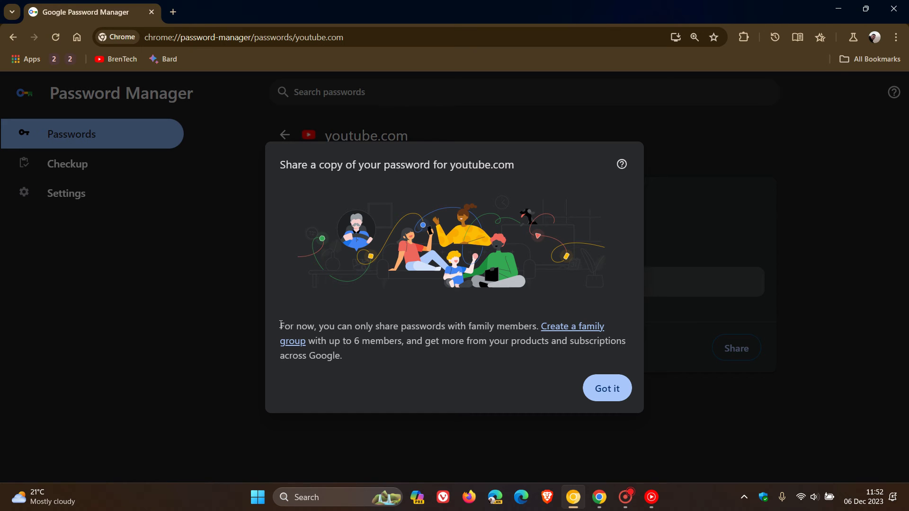
pyautogui.moveTo(279, 327); pyautogui.dragTo(536, 328)
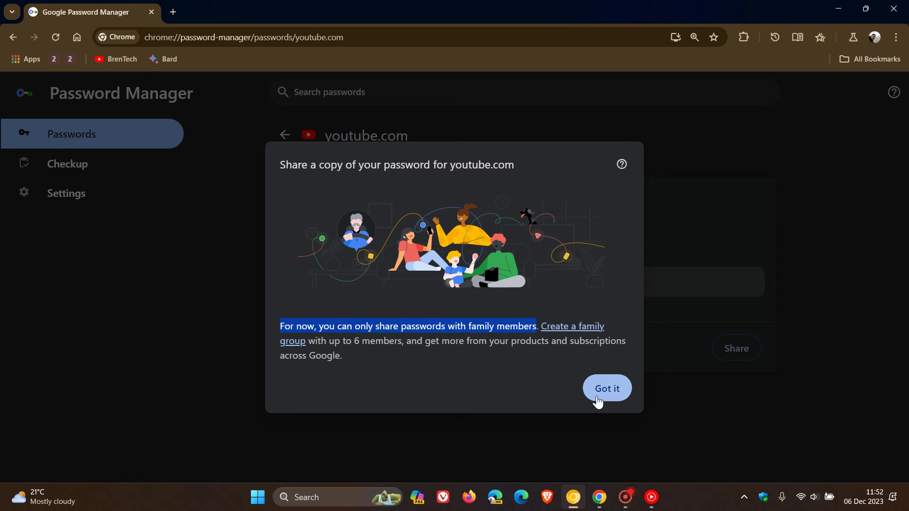
pyautogui.click(603, 396)
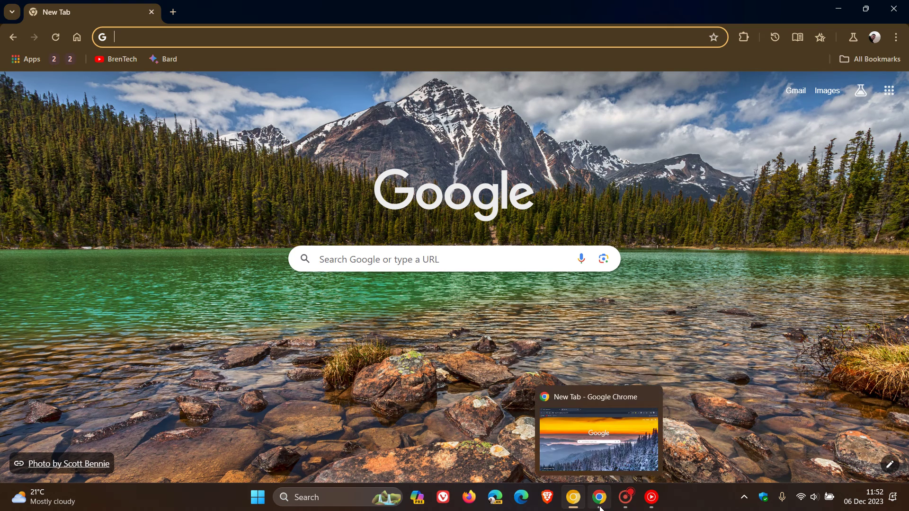
# Bring the regular Chrome window forward and close the Experiments tab
pyautogui.click(598, 499)
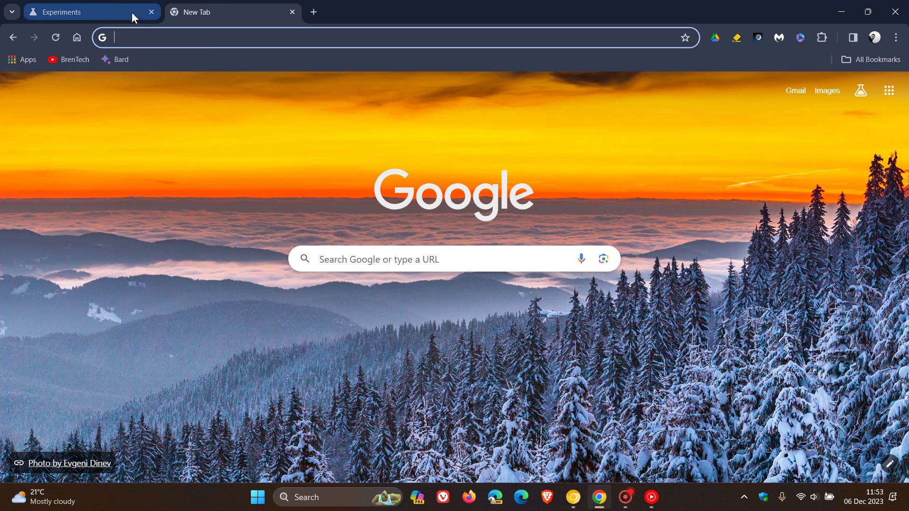
pyautogui.click(151, 12)
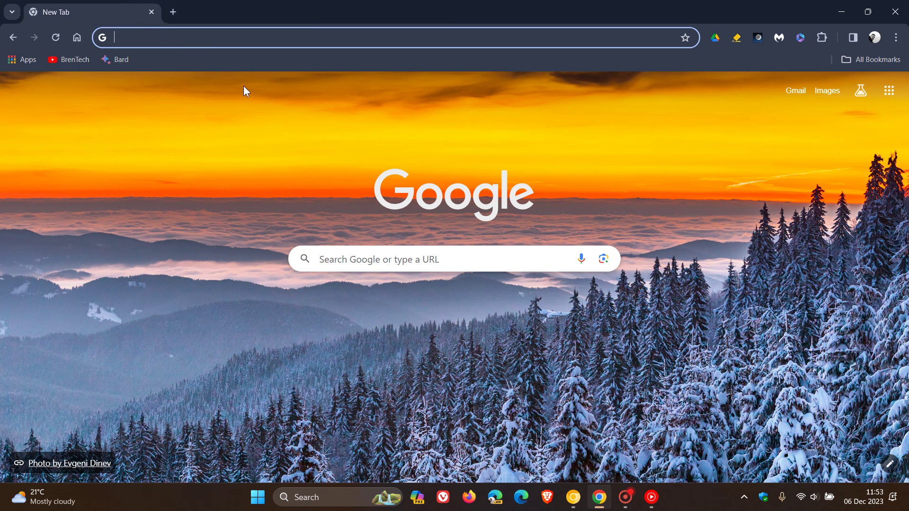